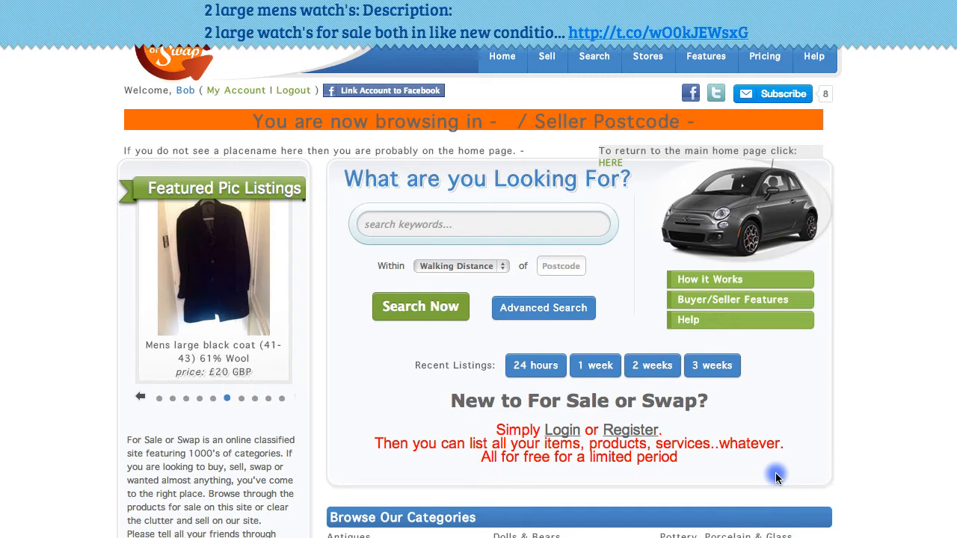
- Start a new listing for sale and place it in the Cameras & Photography > Digital Cameras category
click(547, 70)
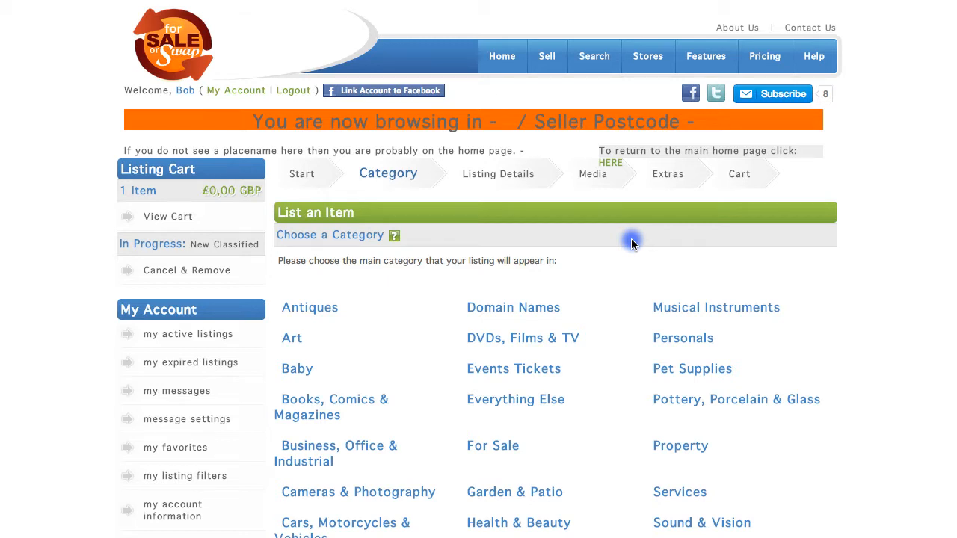
scroll(511, 269, down, 2)
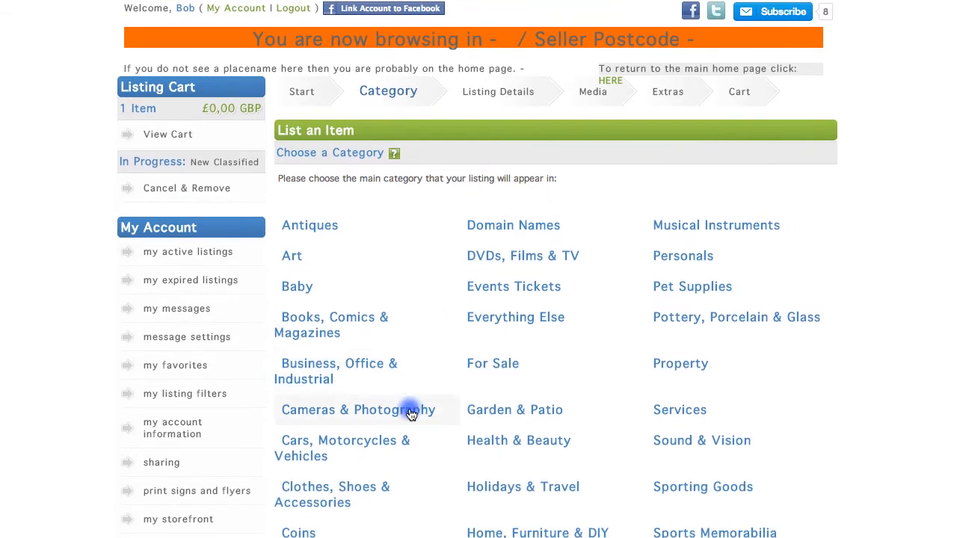
scroll(411, 413, down, 1)
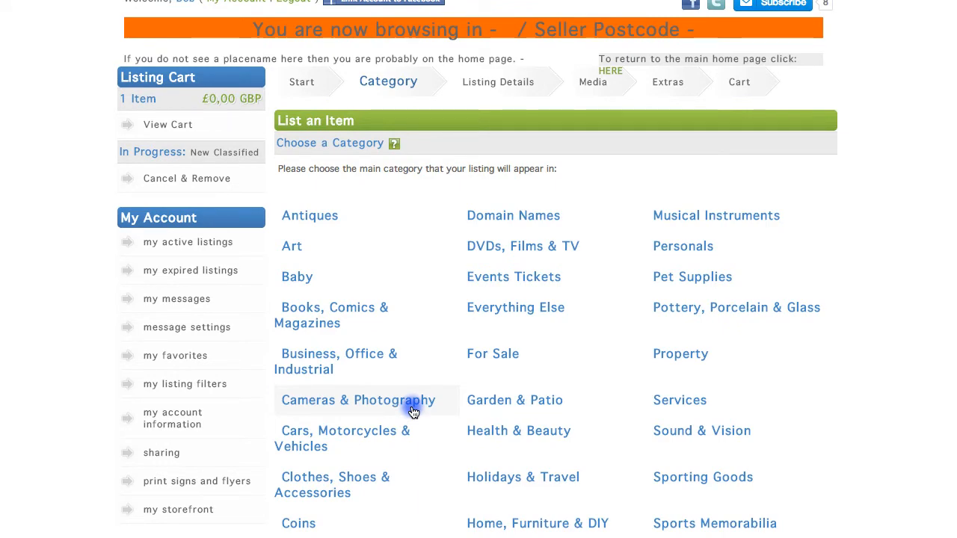
click(411, 408)
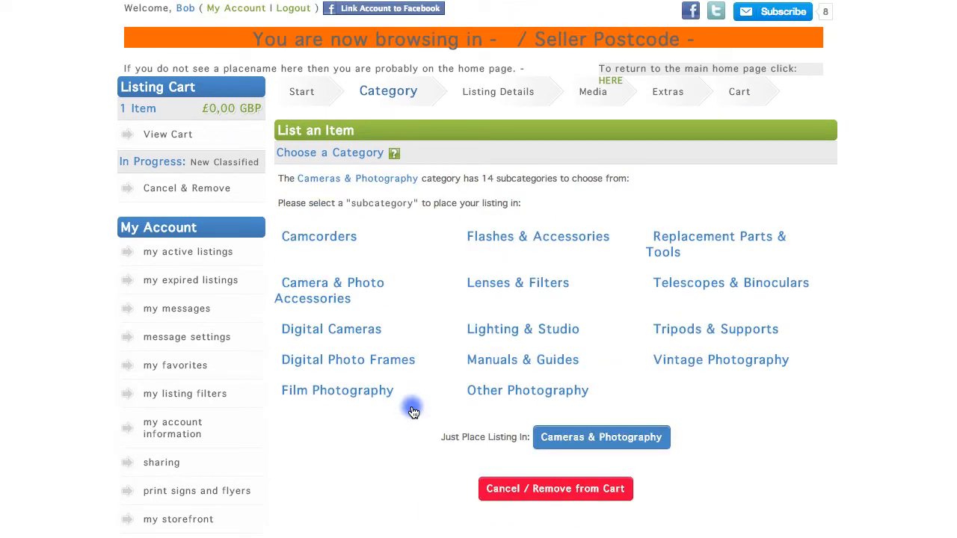
click(402, 332)
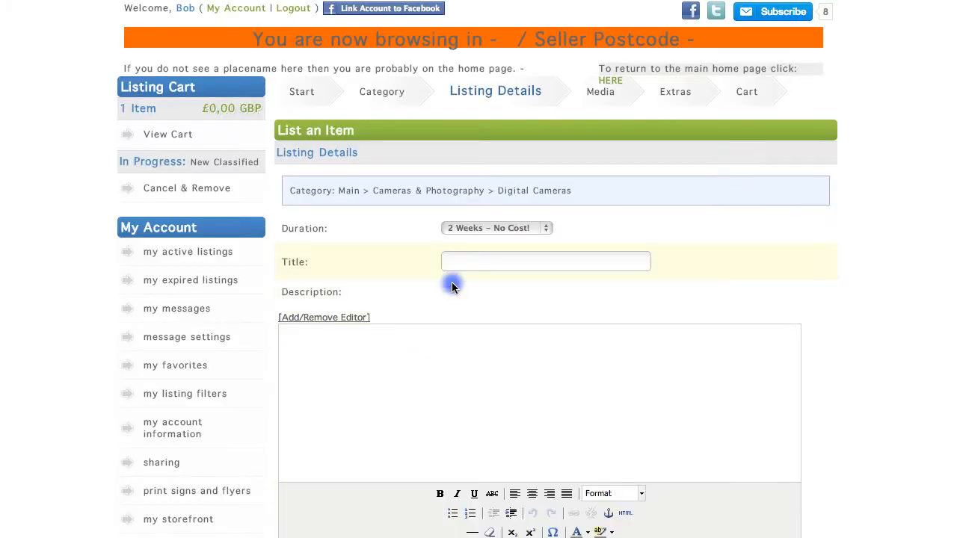
- Give the listing the title "Digital Camera - Canon 7D"
click(469, 260)
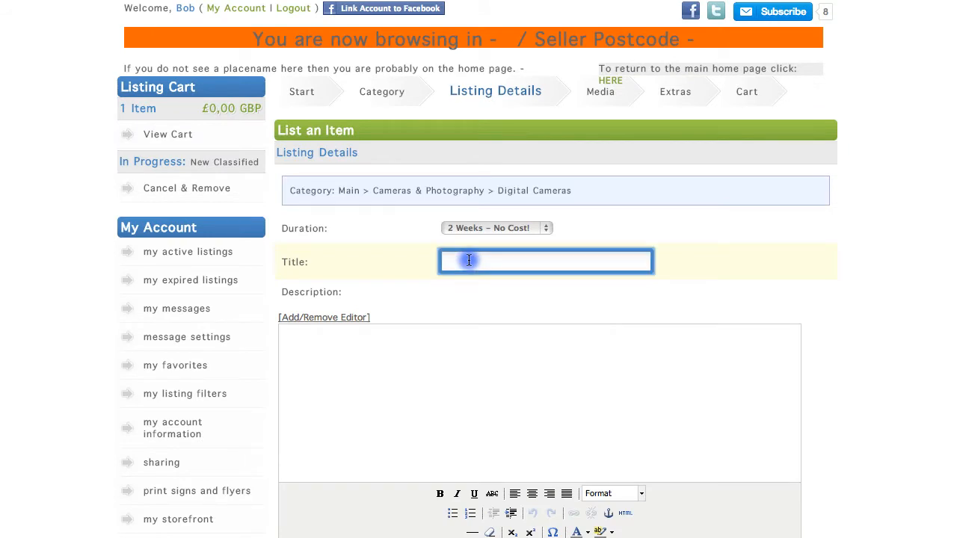
click(665, 228)
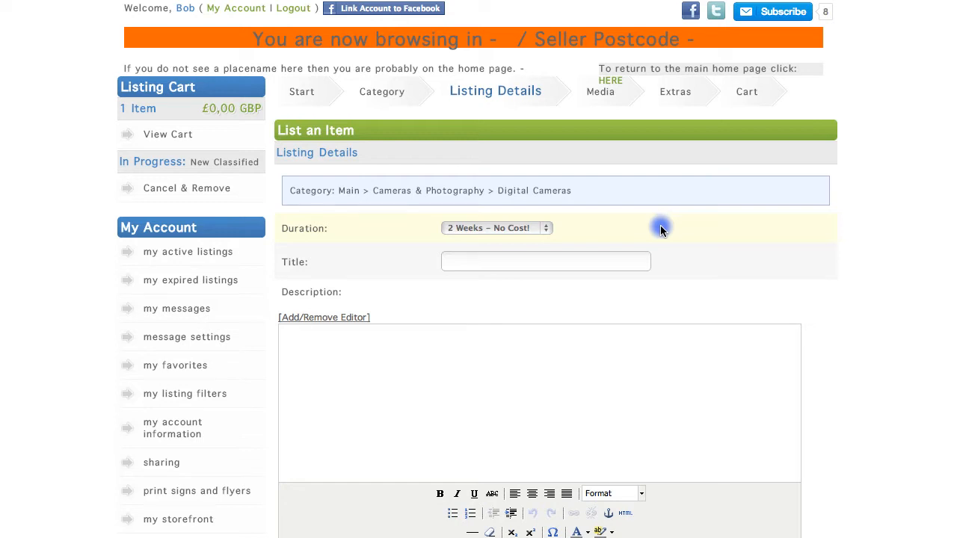
click(581, 260)
text(Digi)
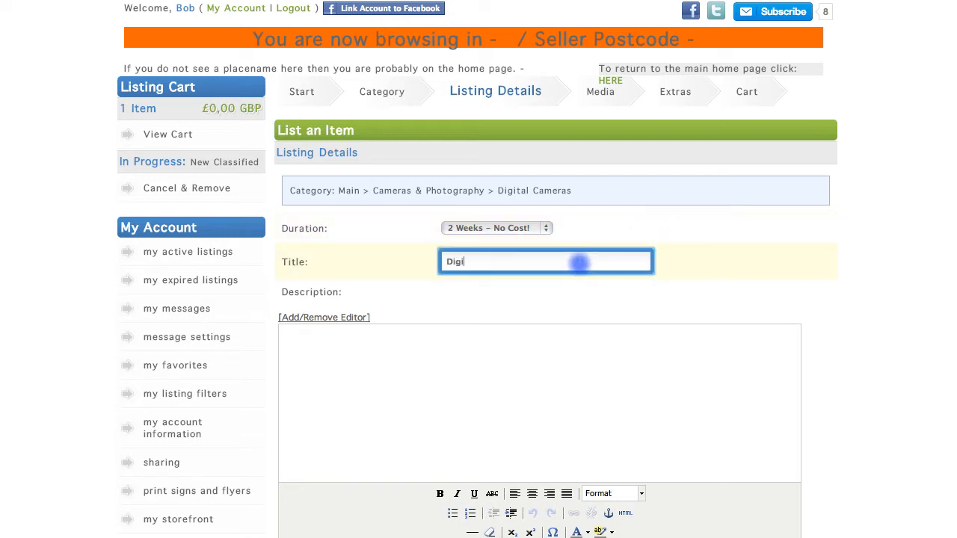
text(tal Camera - Canon 7D)
- Write the listing description "Great camera! Takes awesome pictures! Includes lens - 18MP overall!"
click(574, 362)
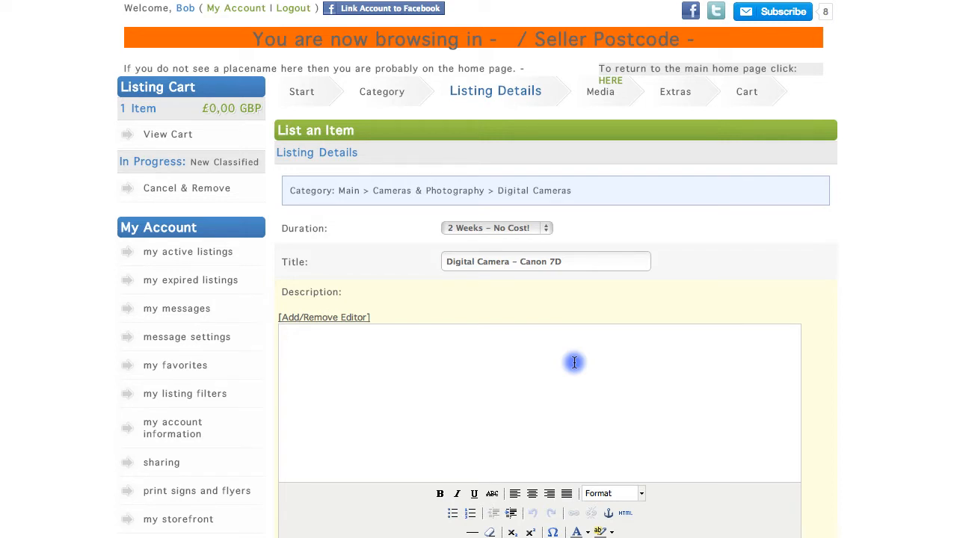
text(Great camera!  Takes awesome)
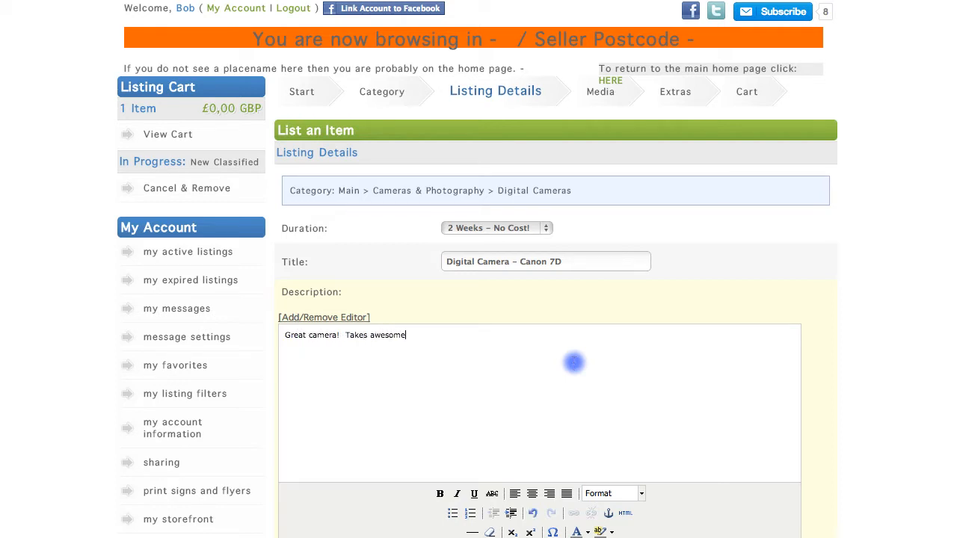
text( pictures!  INc)
key(BackSpace)
key(BackSpace)
text(ncludes lens - 18MP overall!!)
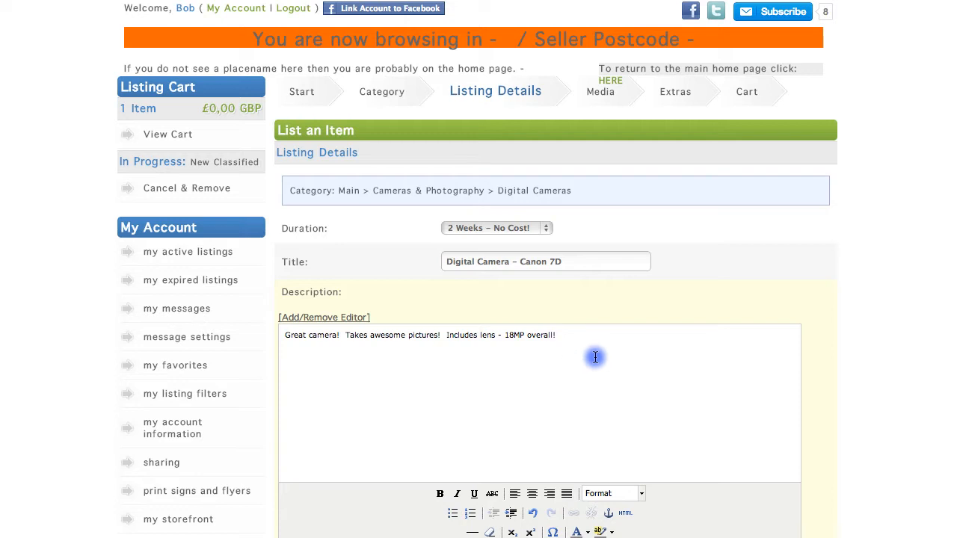
- Add the tags "canon dslr, canon 7d, camera" to the listing
scroll(595, 356, down, 3)
click(524, 483)
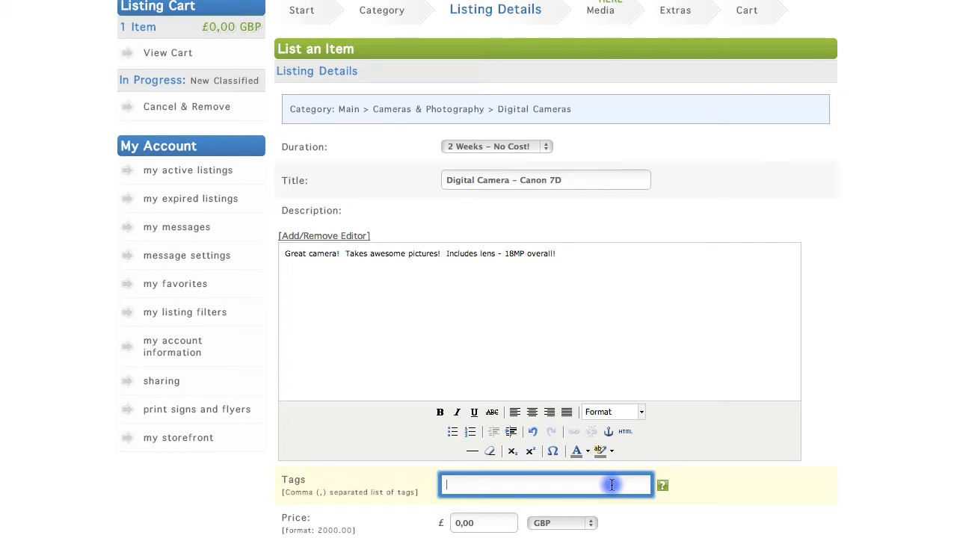
text(canon dslr, canon 7d, camera)
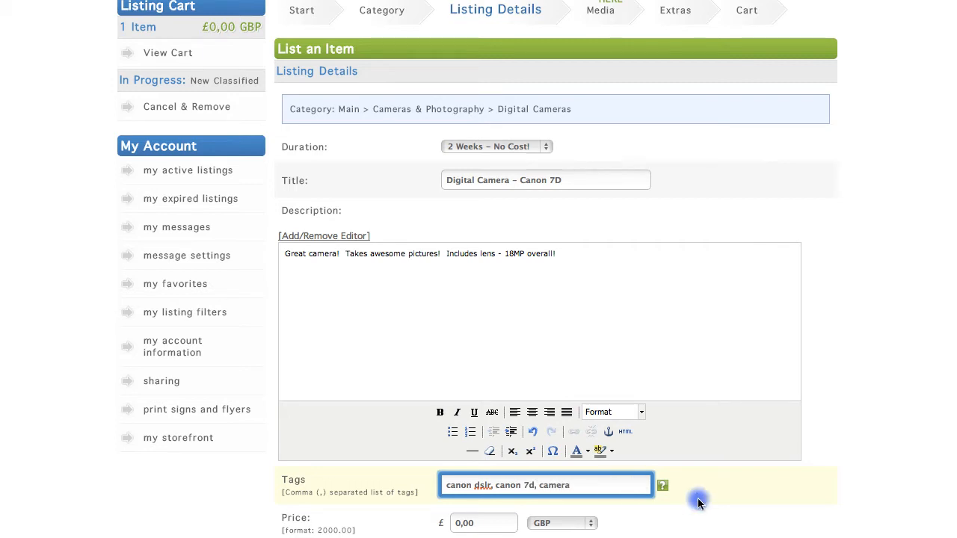
- Set the listing's price to 1200 GBP and its shipping and handling cost to 25
click(499, 522)
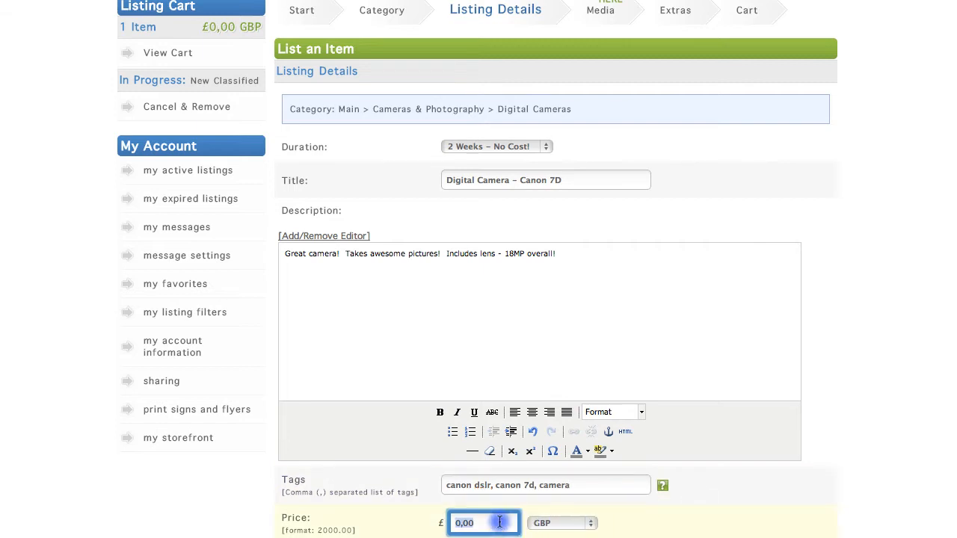
scroll(499, 523, down, 5)
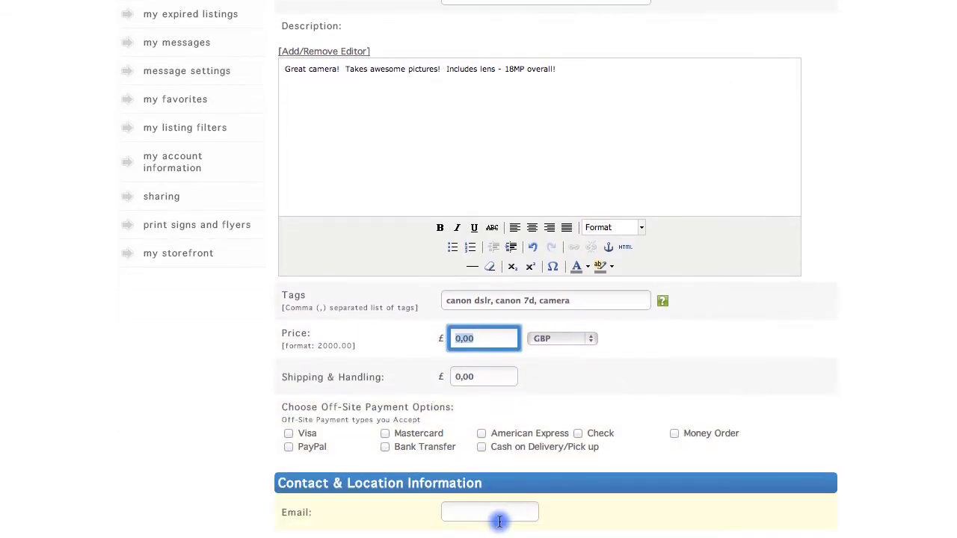
text(1200)
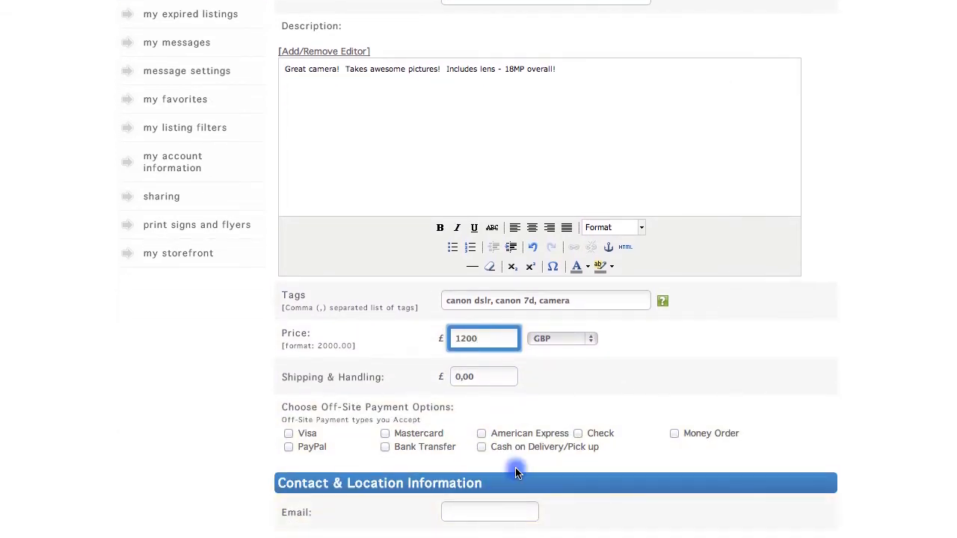
click(481, 377)
text(25)
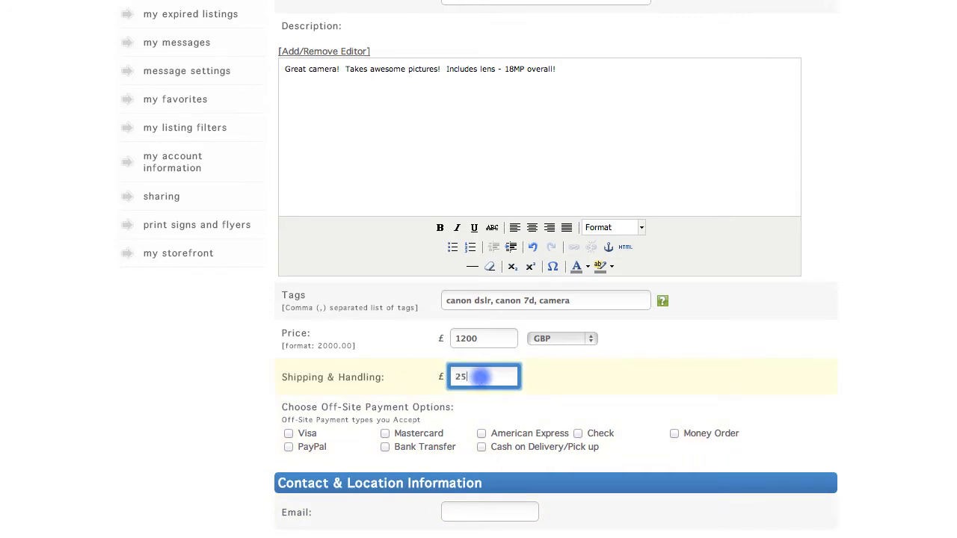
click(690, 388)
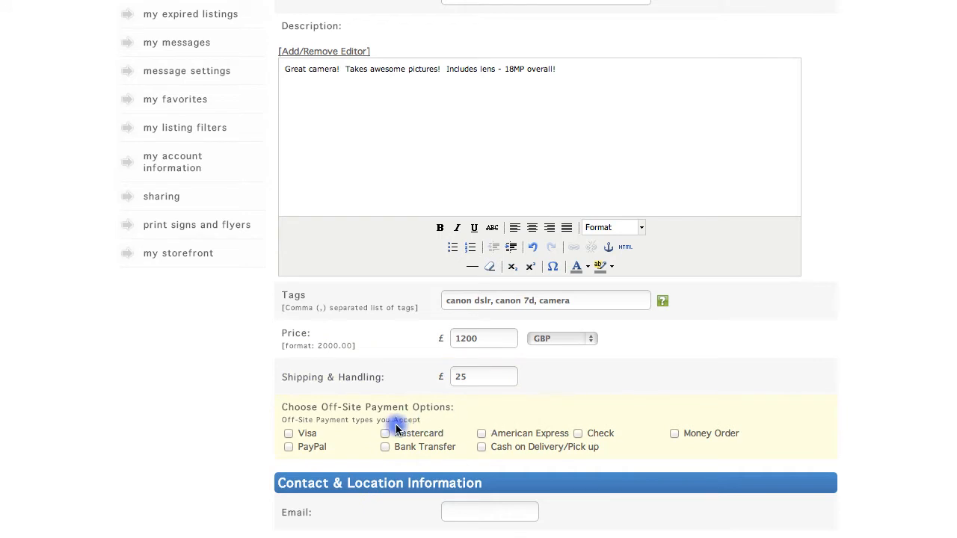
- Accept Visa, PayPal and Cash on Delivery/Pick up as off-site payment options
click(289, 435)
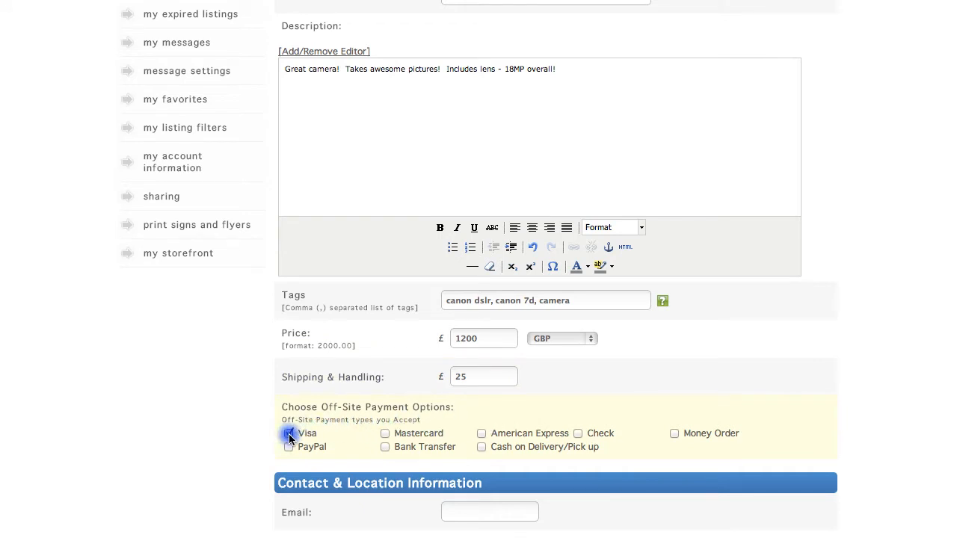
click(289, 447)
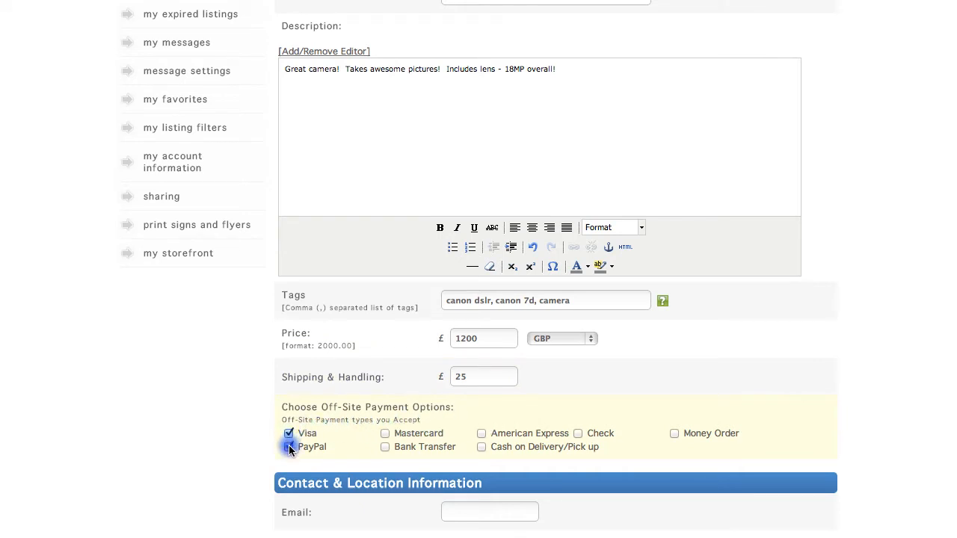
click(481, 447)
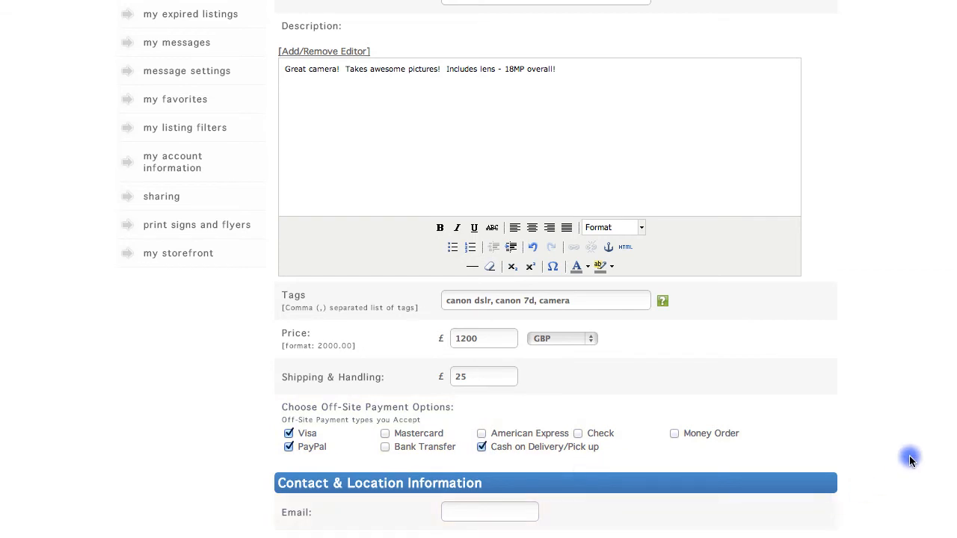
- Review the contact, location and additional information fields, and submit the listing details to reach the media stage
scroll(910, 458, down, 8)
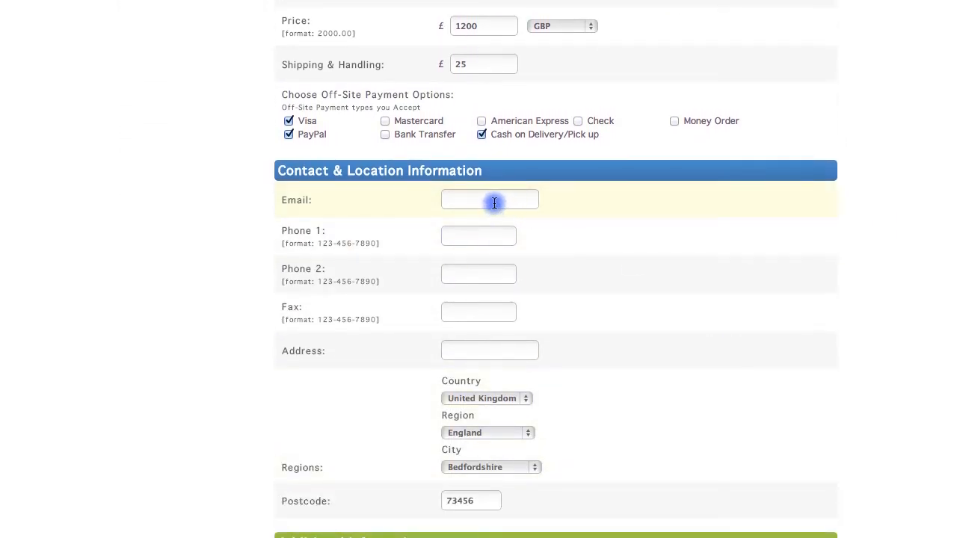
scroll(494, 203, down, 1)
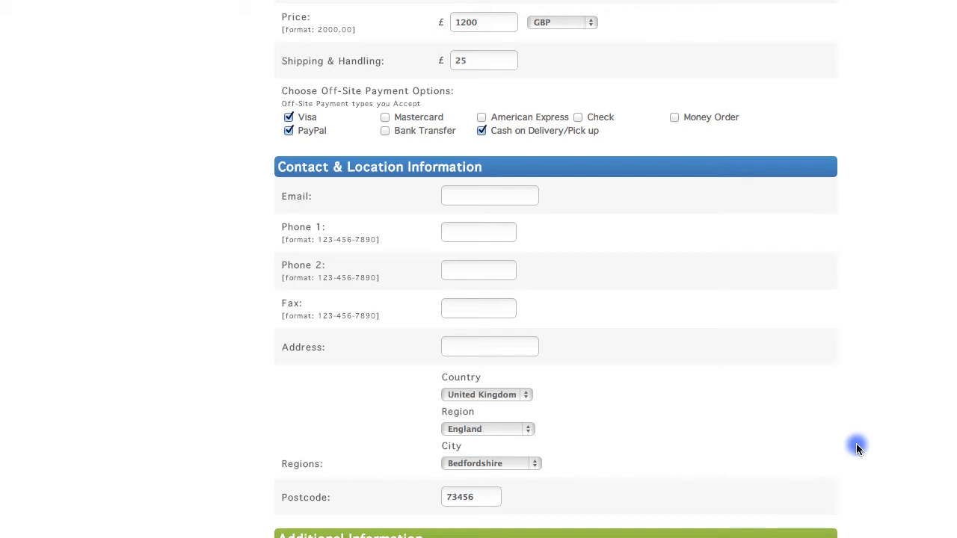
scroll(857, 446, down, 5)
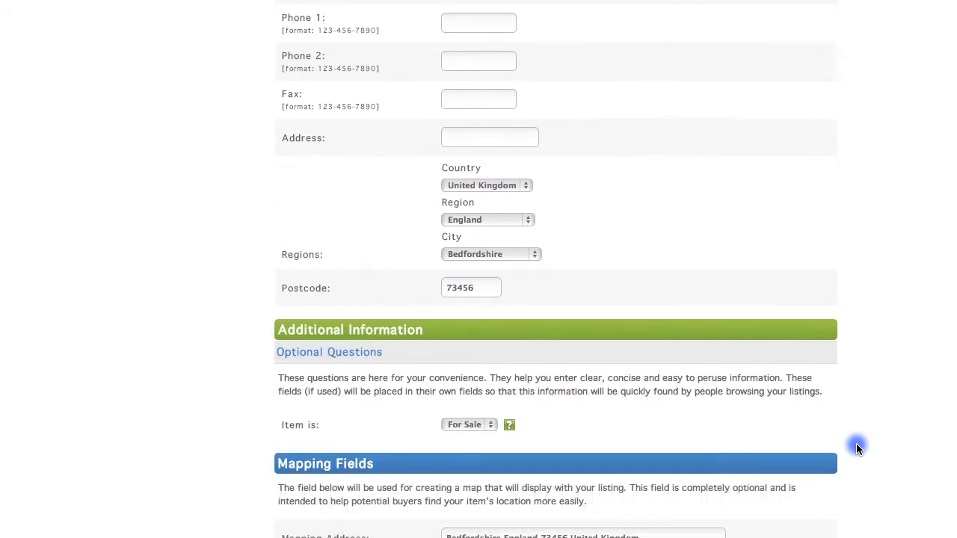
scroll(857, 447, down, 2)
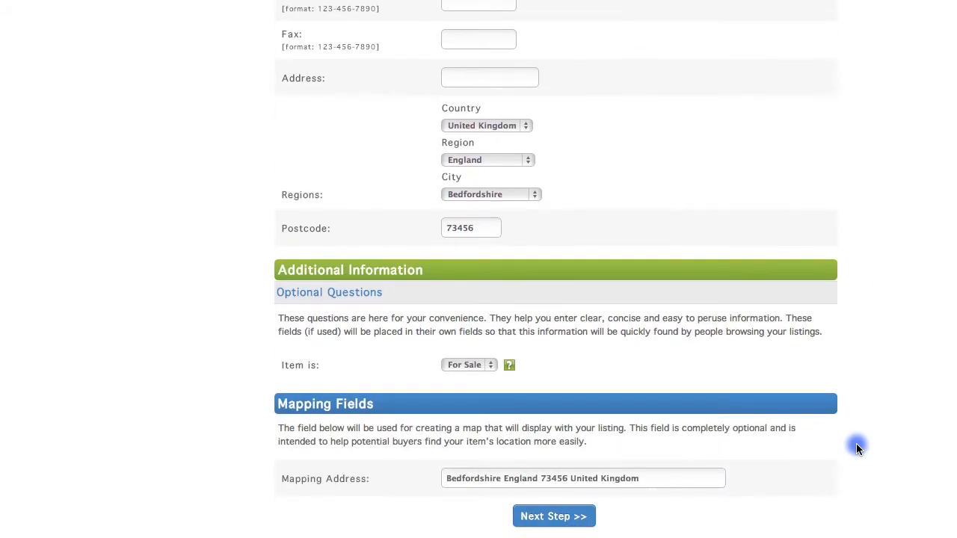
click(544, 516)
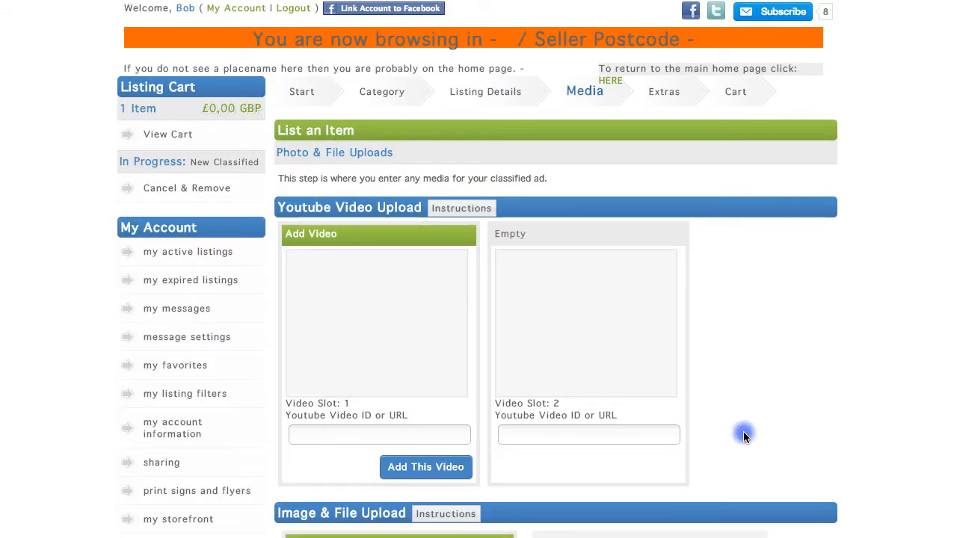
- Upload the Canon 7D photo as lead image and 0H9I7443.jpg as second image, and continue to the listing extras
scroll(743, 434, down, 3)
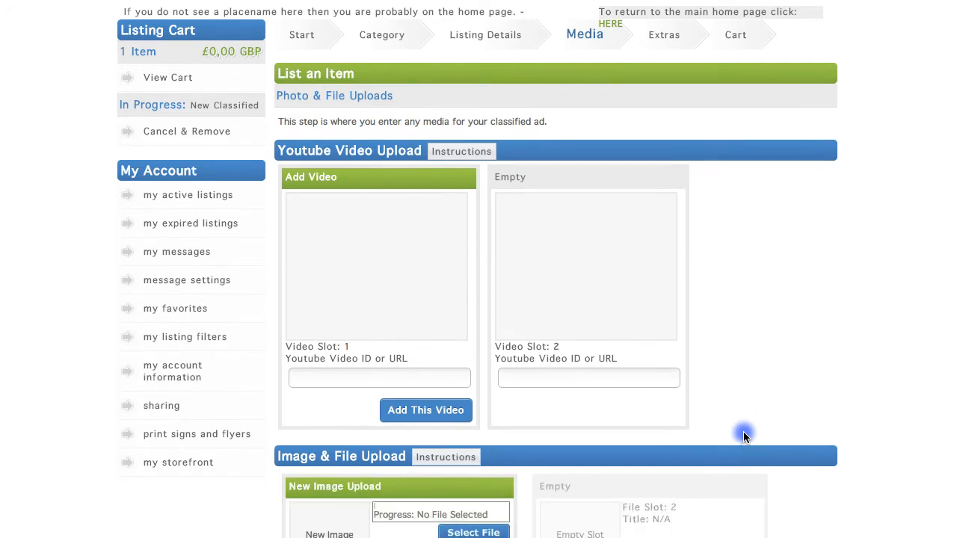
scroll(743, 433, down, 1)
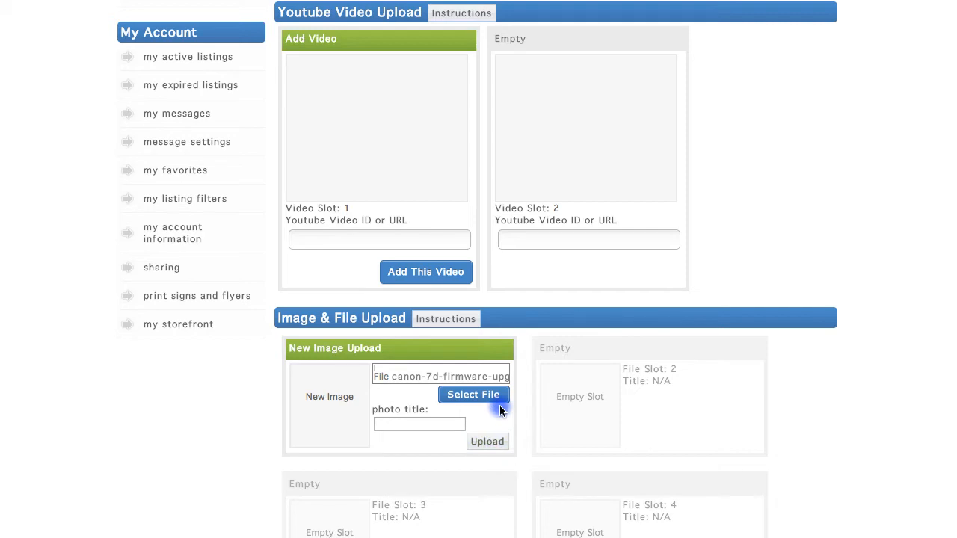
click(494, 441)
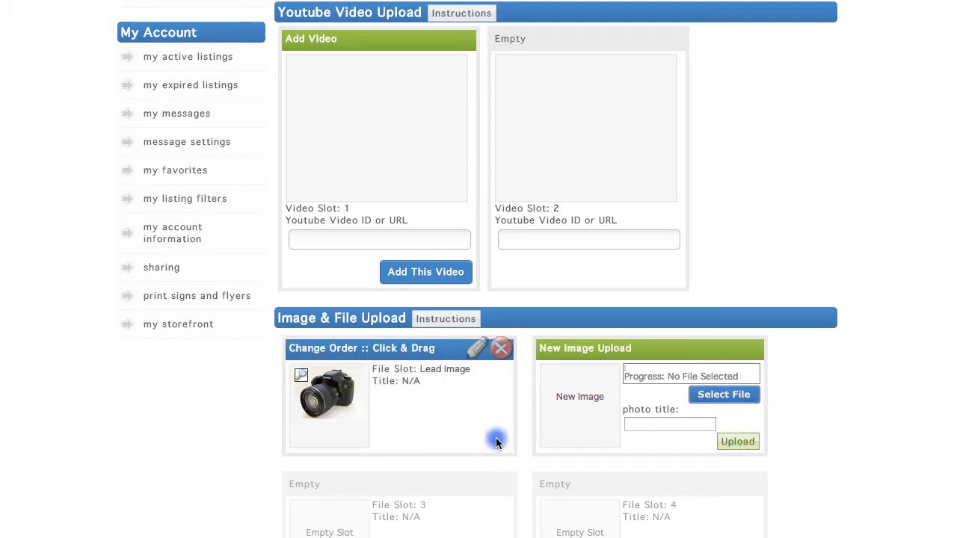
click(737, 411)
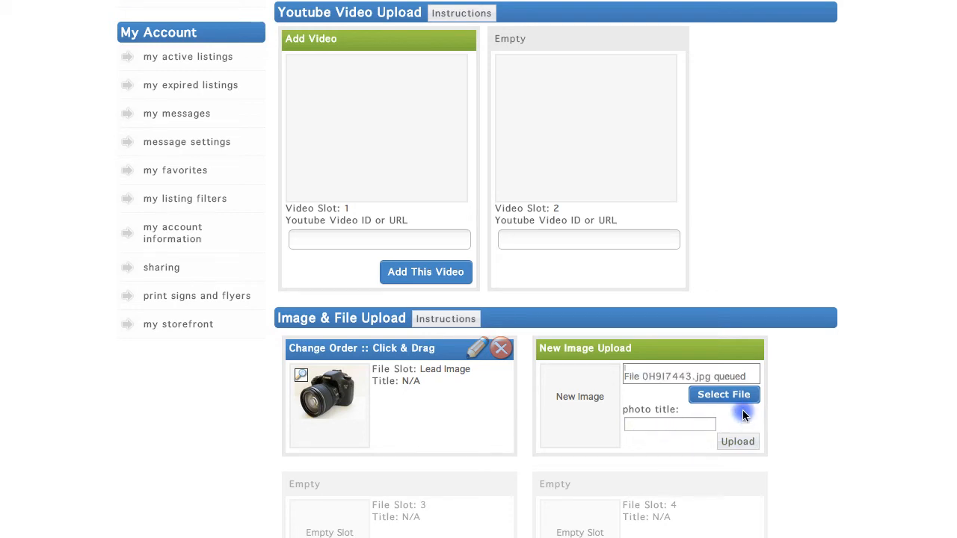
click(740, 440)
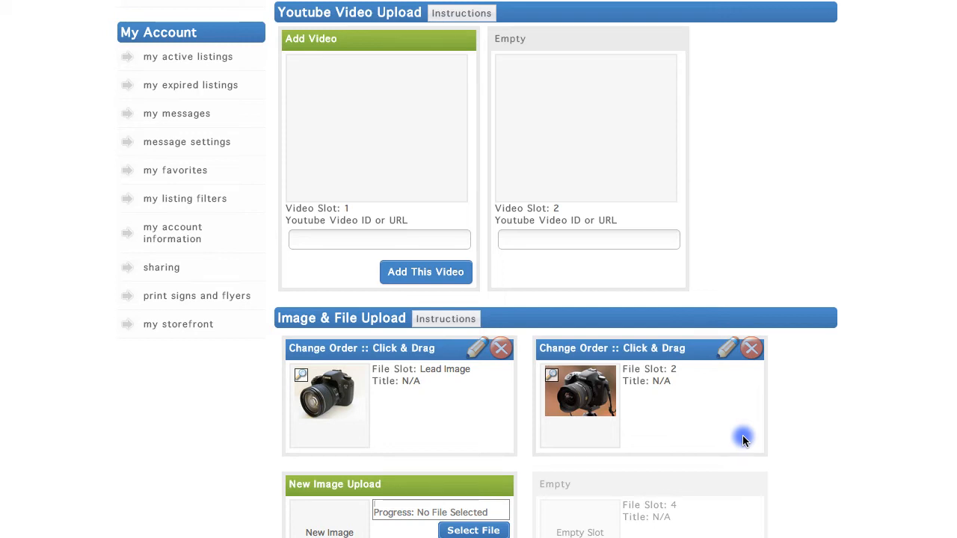
scroll(742, 439, down, 5)
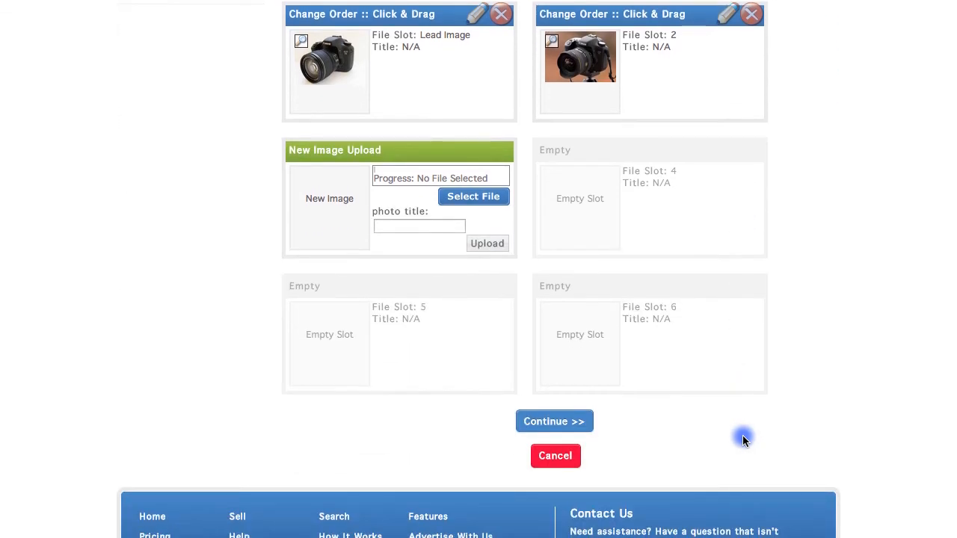
click(539, 423)
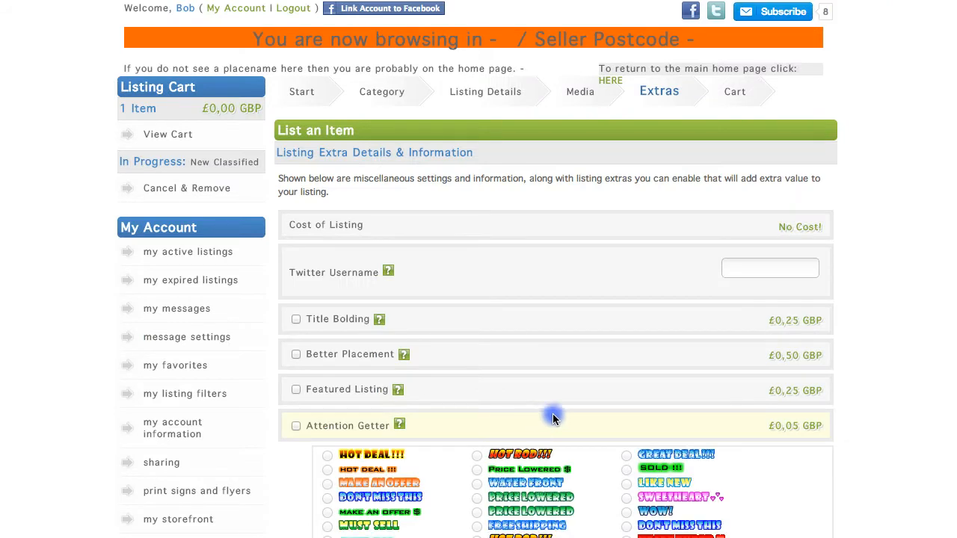
- Enable the Title Bolding extra for the listing
scroll(876, 342, down, 2)
scroll(876, 342, down, 1)
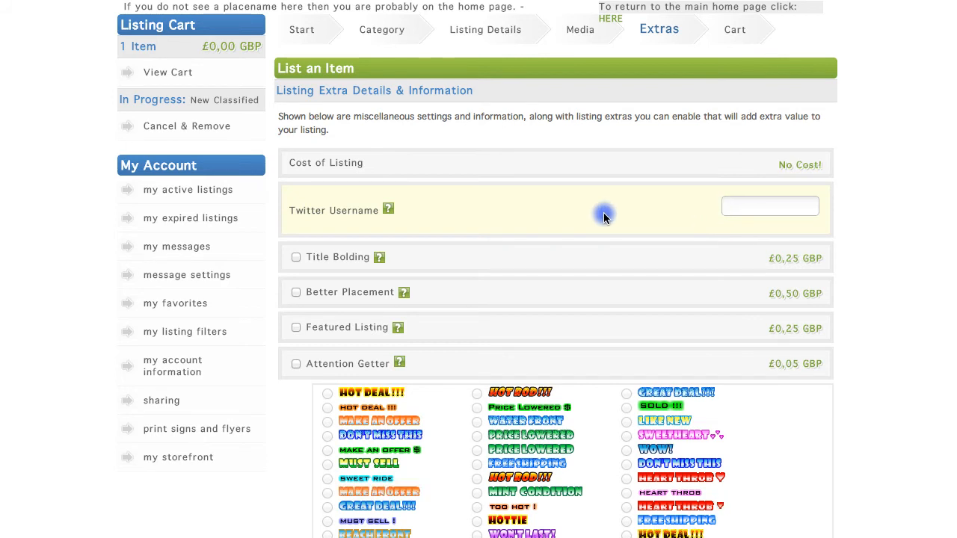
click(296, 258)
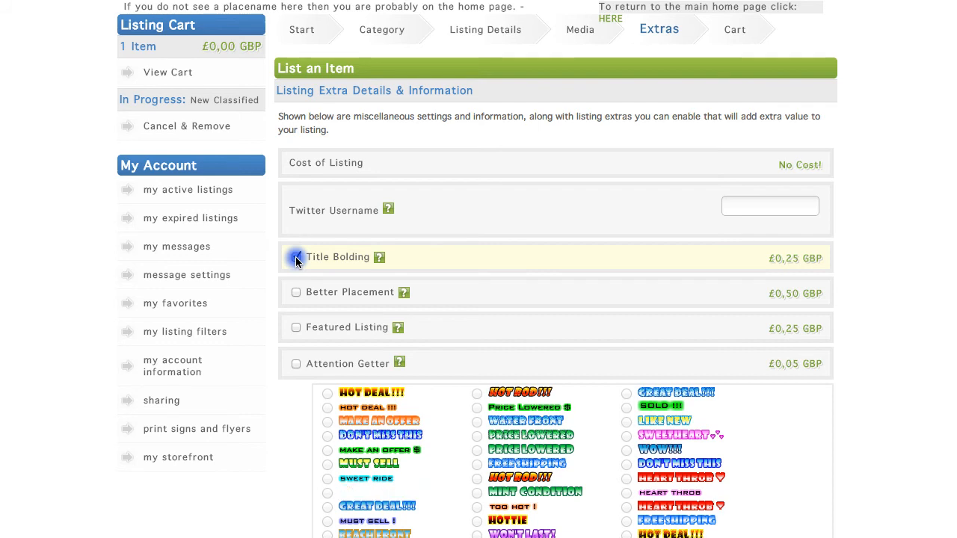
- Enable the Better Placement and Featured Listing extras, and view the site's home page with its featured picture listings
click(295, 257)
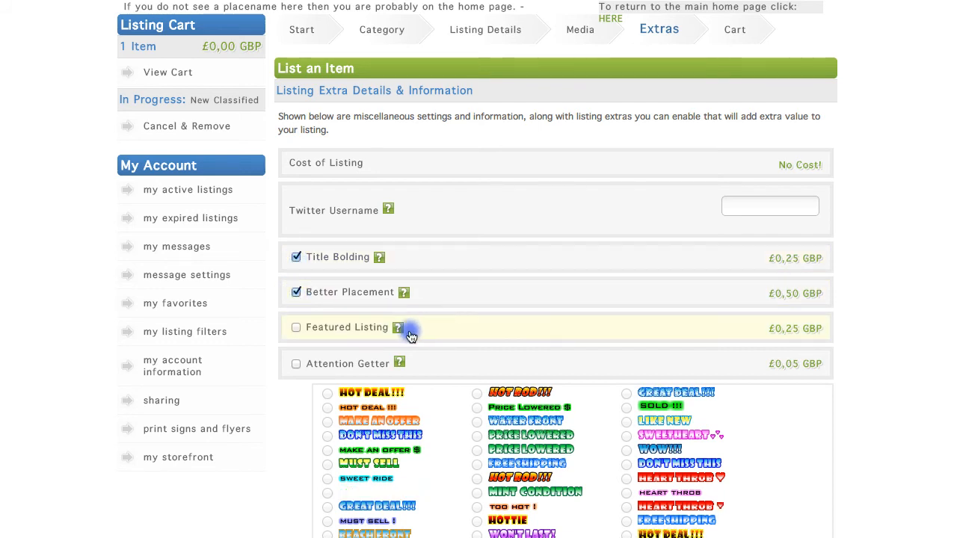
click(296, 327)
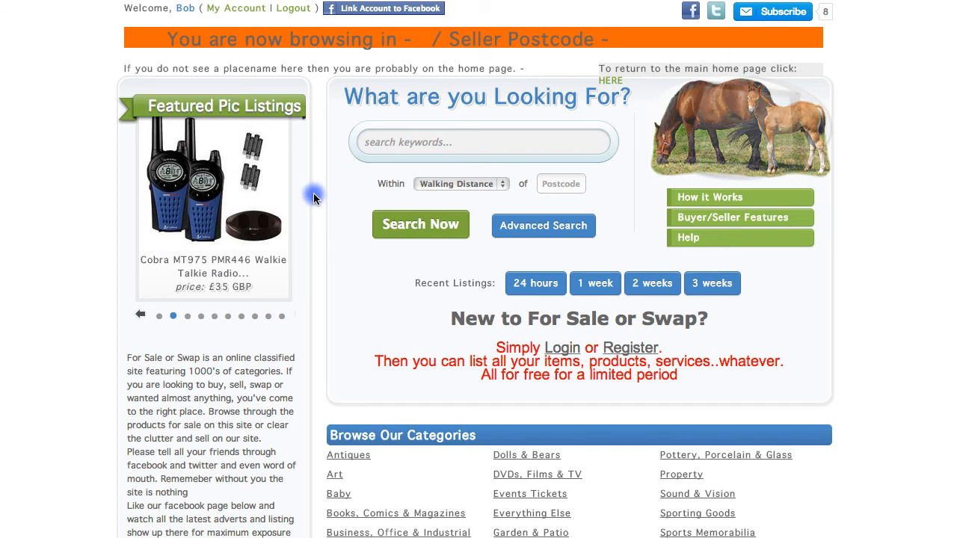
scroll(312, 195, down, 10)
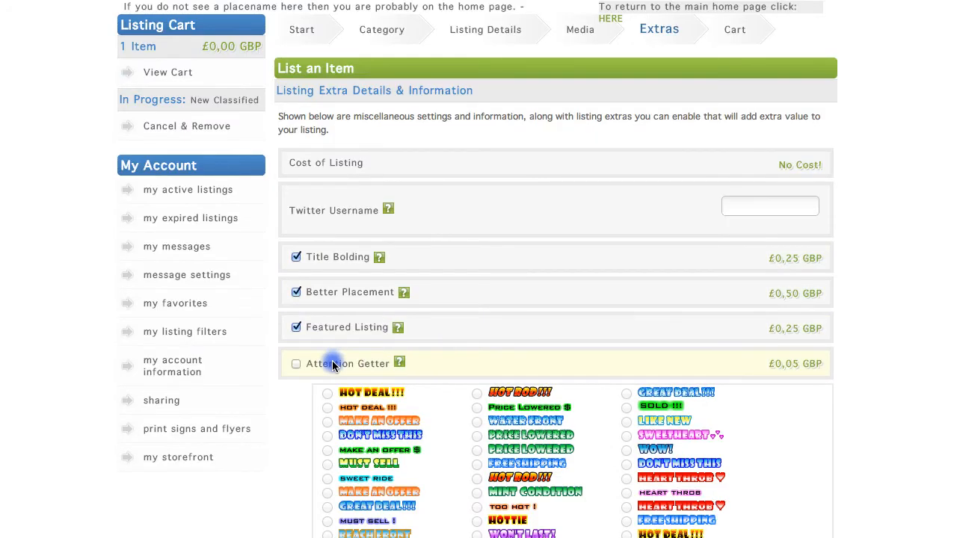
- Enable the Attention Getter extra with the green and yellow MUST SELL banner, and continue to the listing cart
click(296, 363)
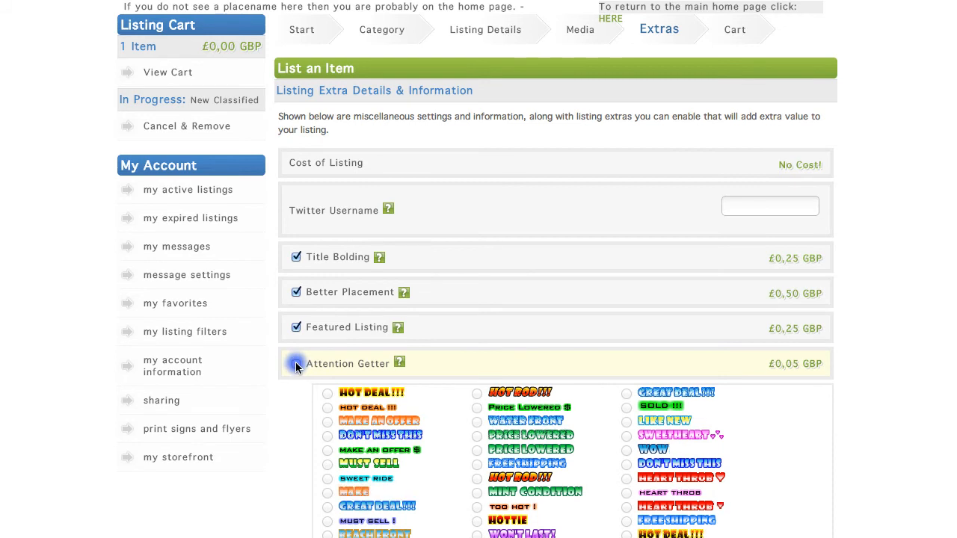
click(328, 464)
scroll(898, 519, down, 3)
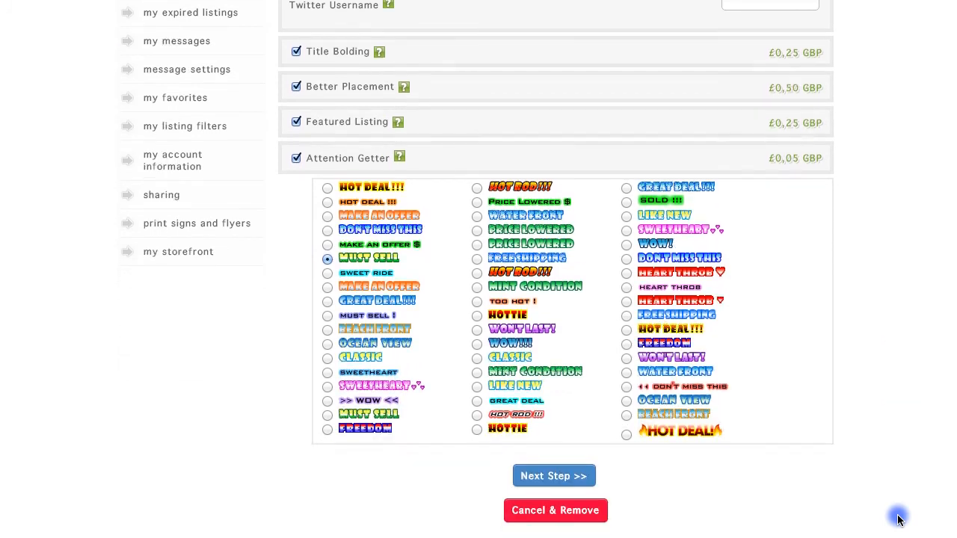
click(550, 464)
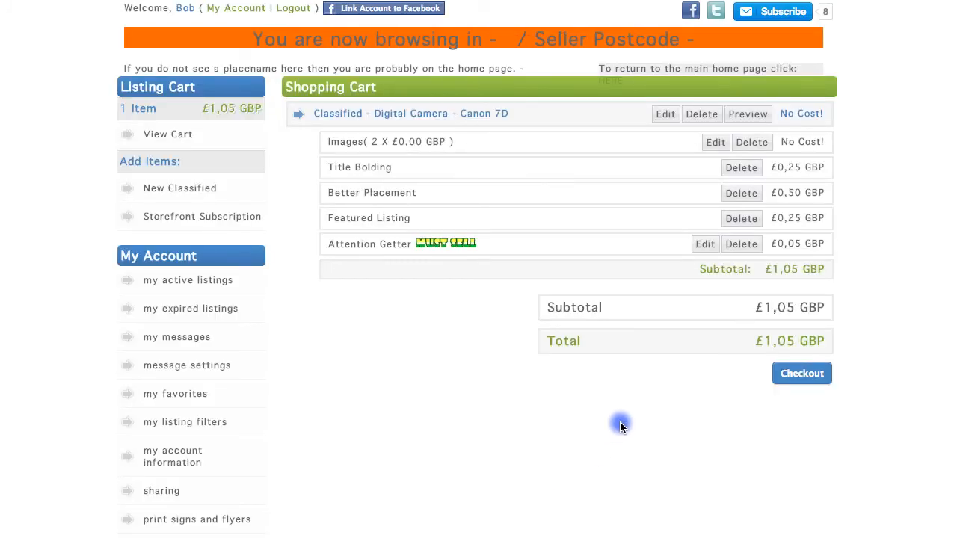